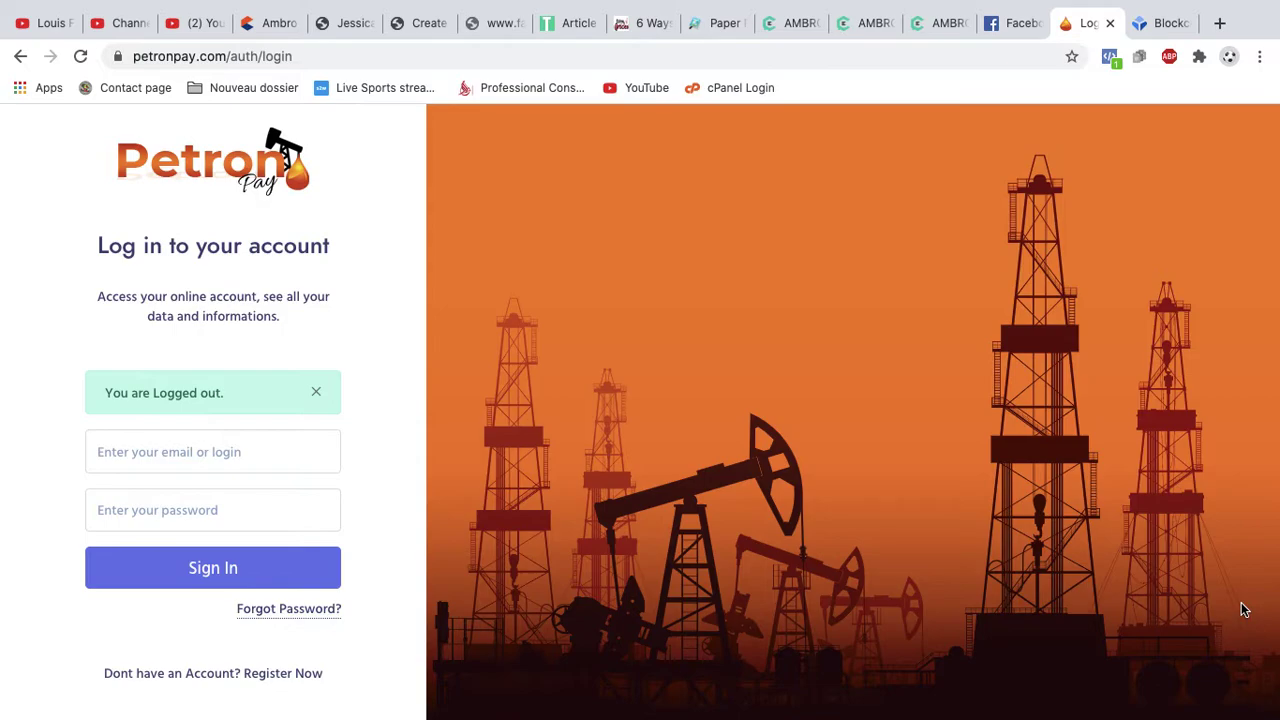
left_click(1160, 25)
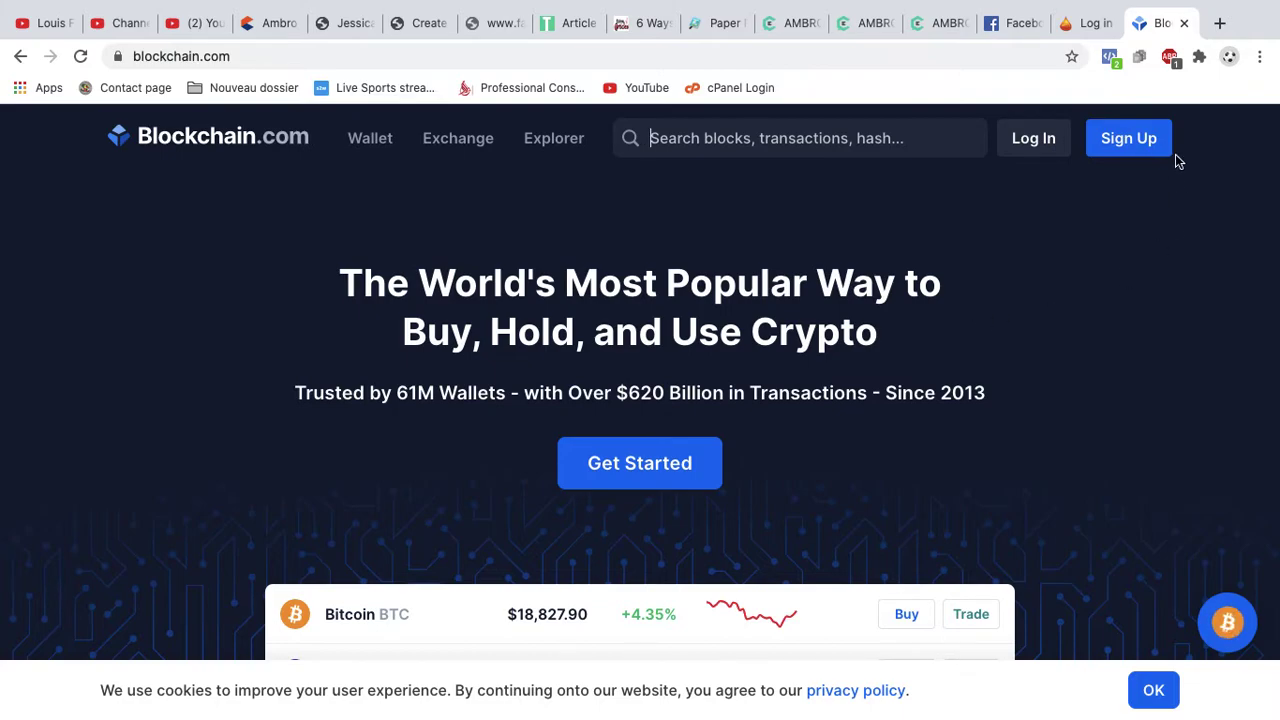
left_click(1082, 26)
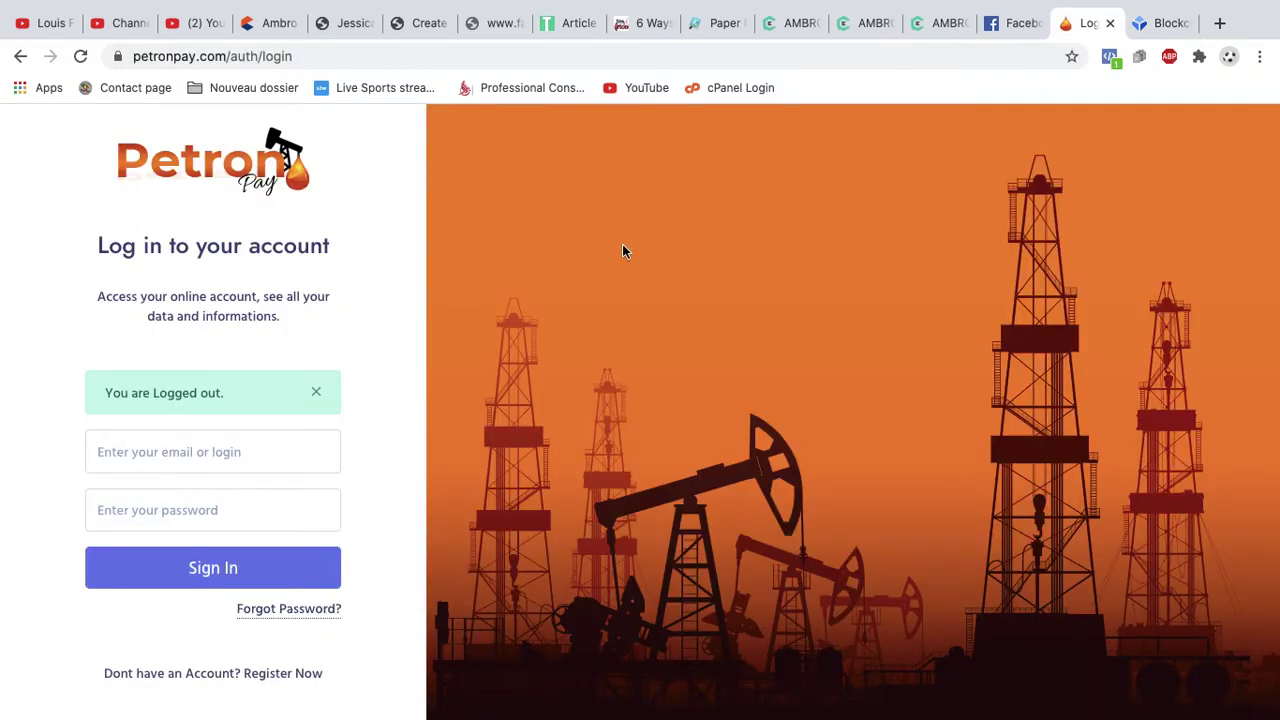
- Try to sign in to PetronPay with the saved account e-mail and the account password
left_click(212, 443)
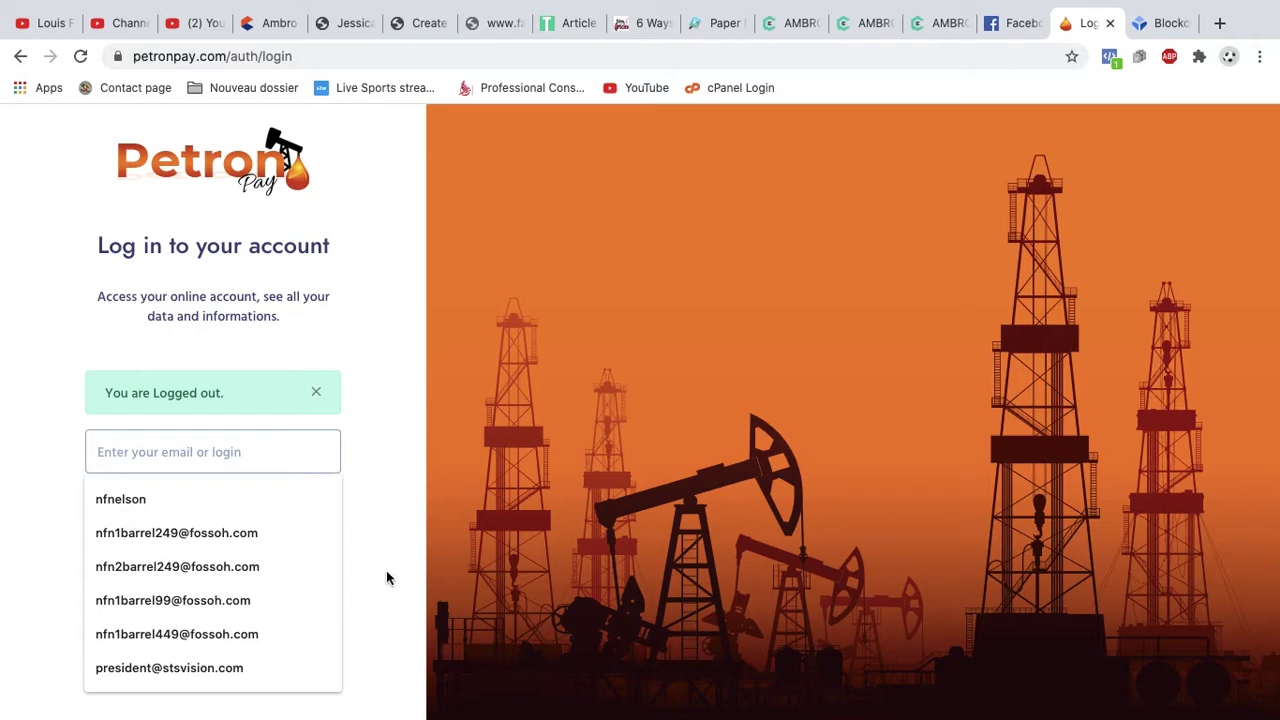
left_click(268, 624)
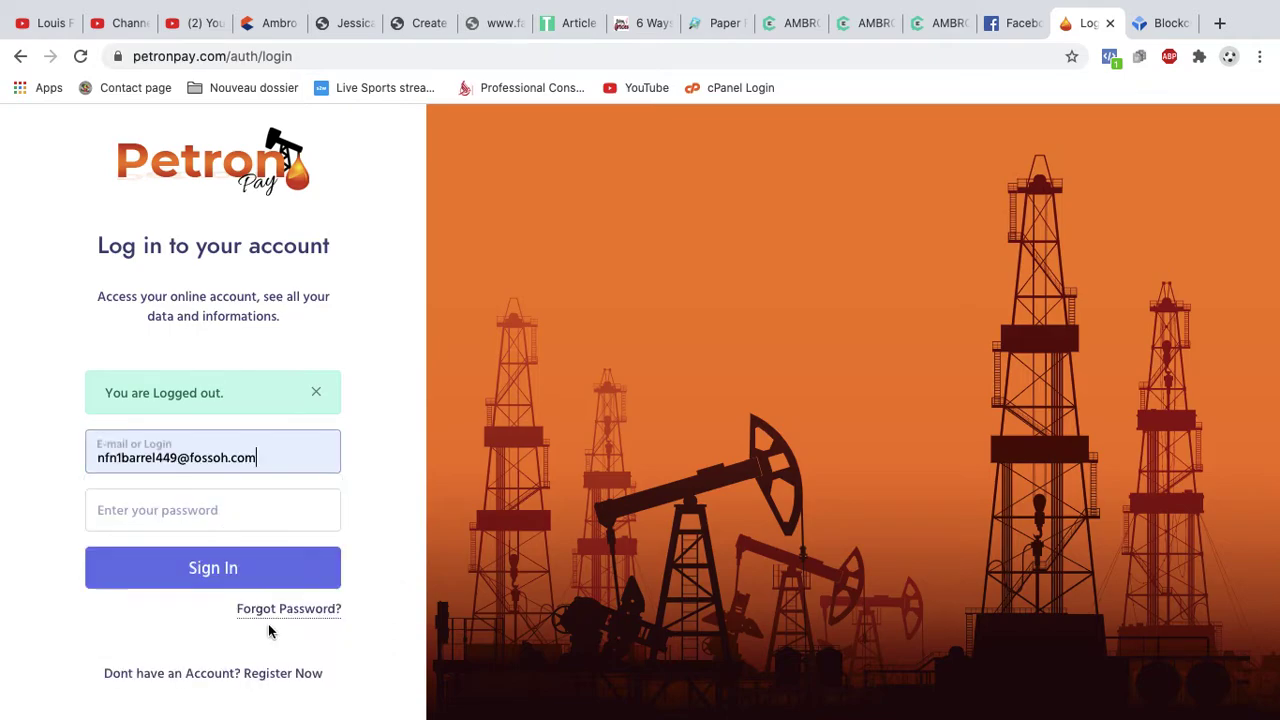
left_click(174, 509)
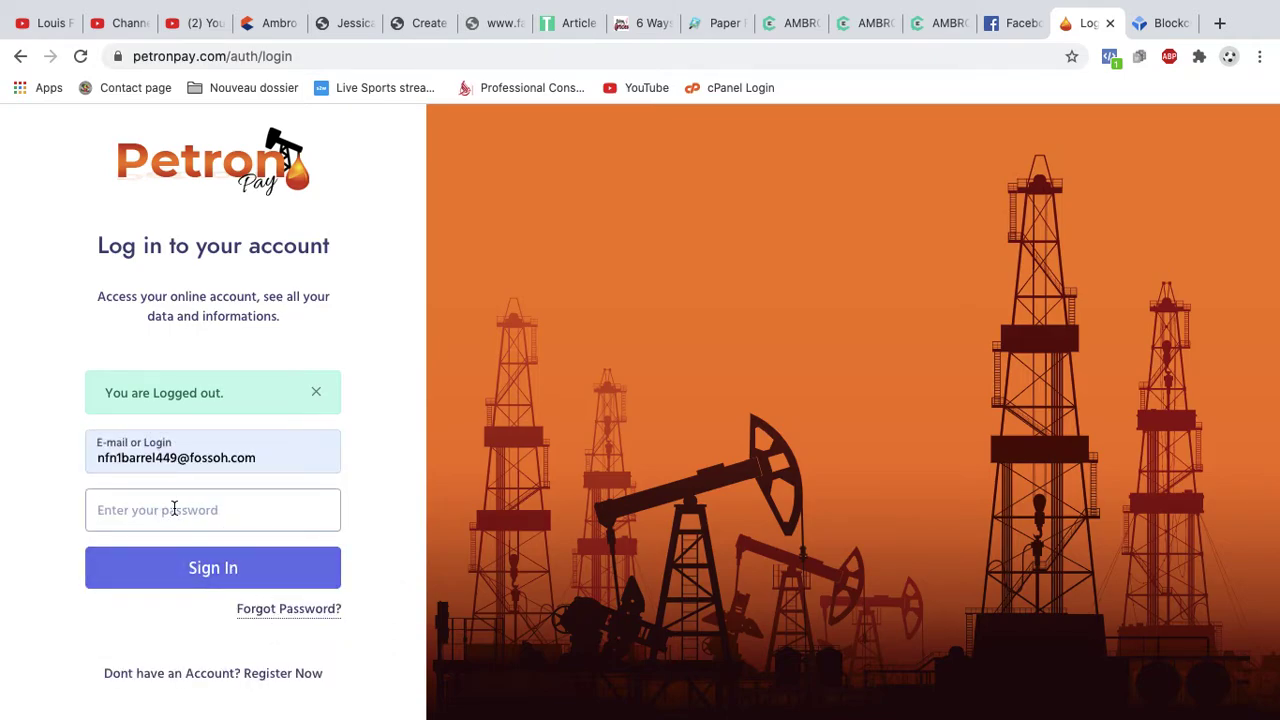
type("••••••••••••")
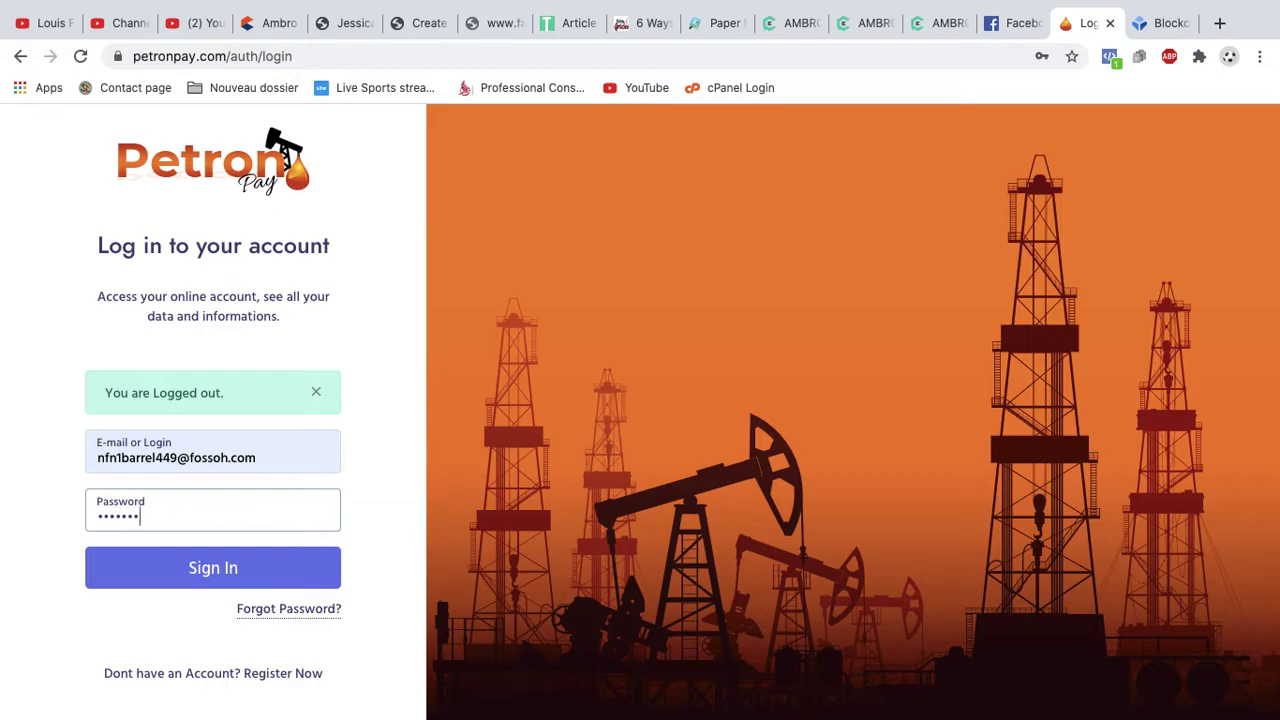
type("••••••")
key("Return")
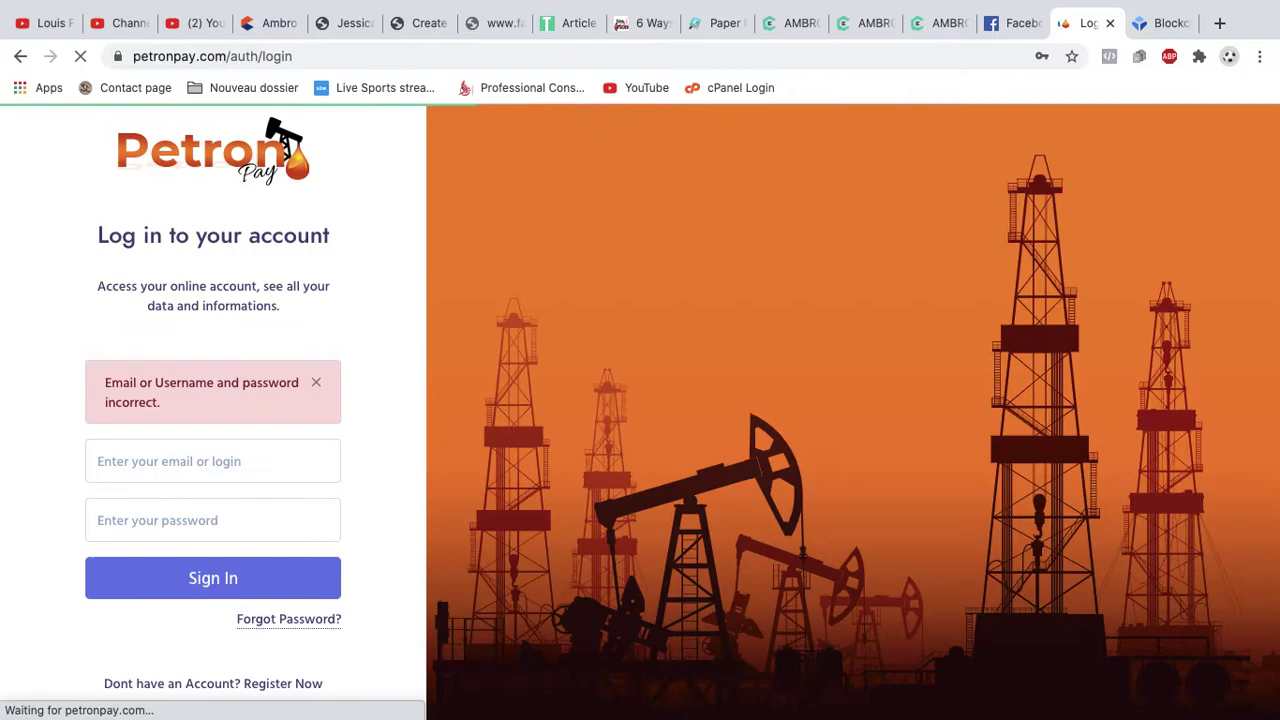
- Sign in to PetronPay again, choosing the same saved e-mail and re-entering the account password
left_click(214, 461)
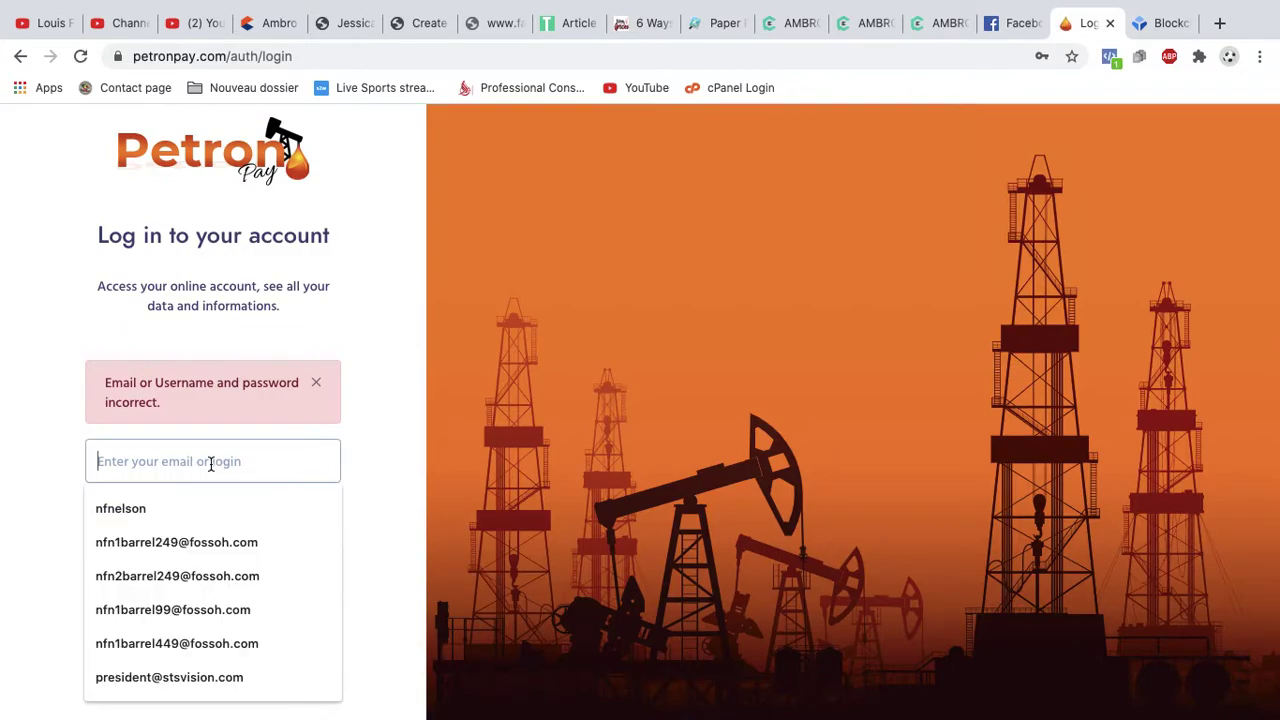
left_click(230, 642)
left_click(184, 522)
type("••••••")
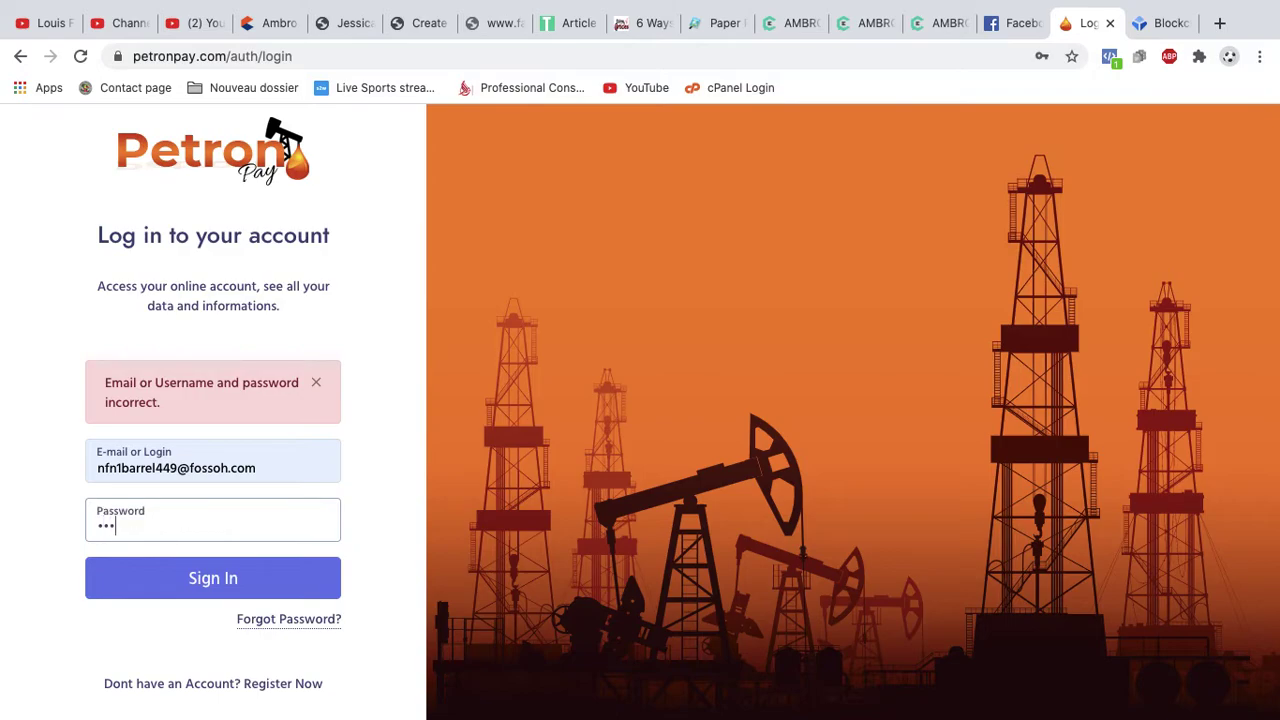
type("•••••••••••")
left_click(276, 588)
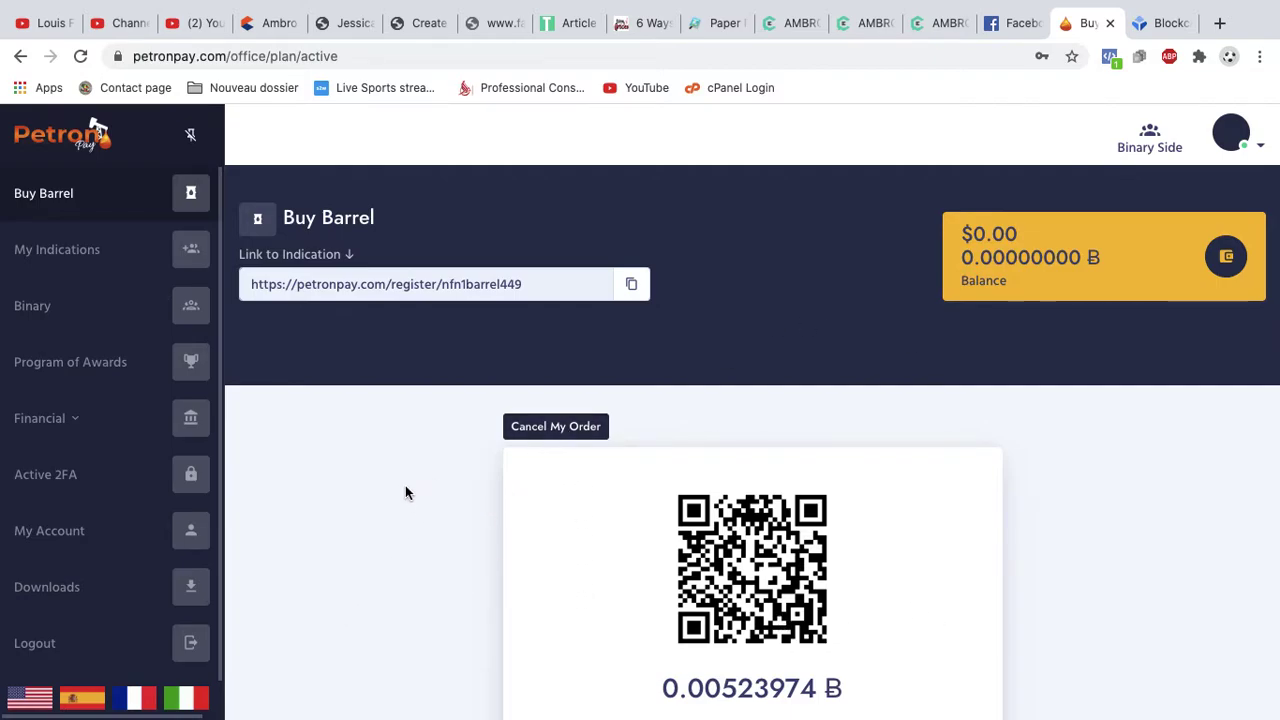
- Open the PetronPay account's personal data page and activate the empty BTC Wallet field
left_click(77, 531)
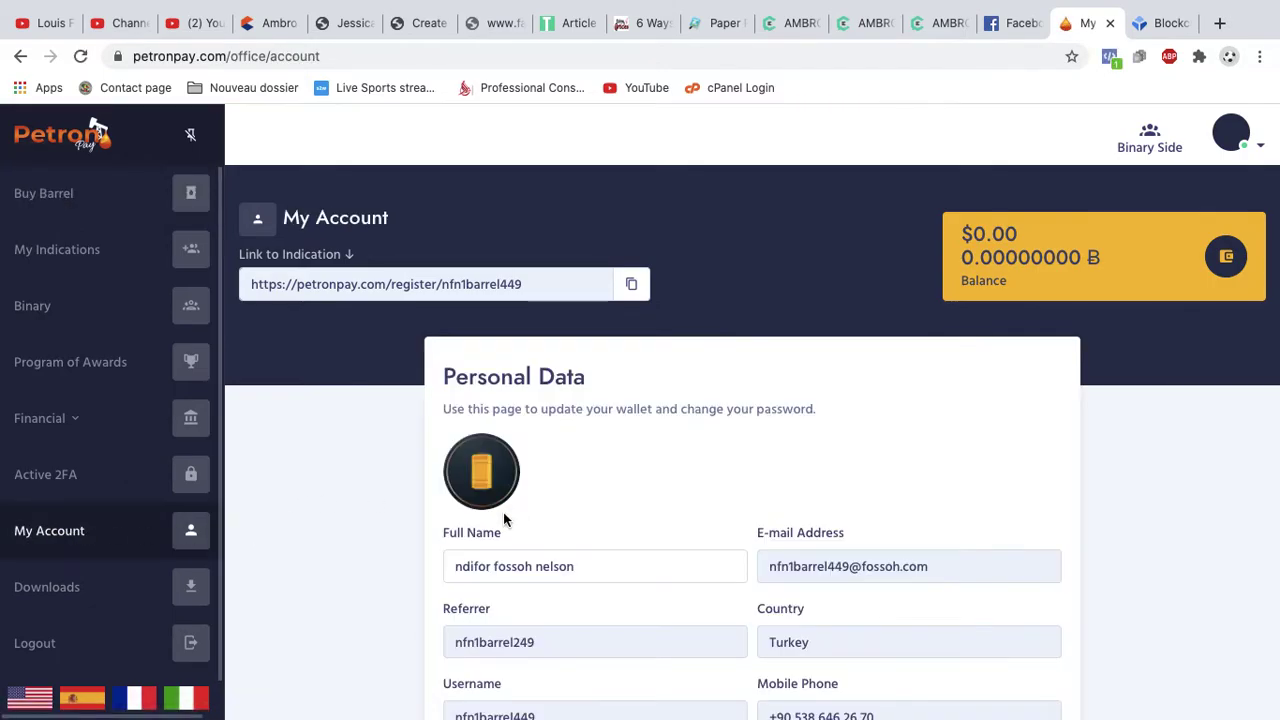
scroll(514, 512, "down", 4)
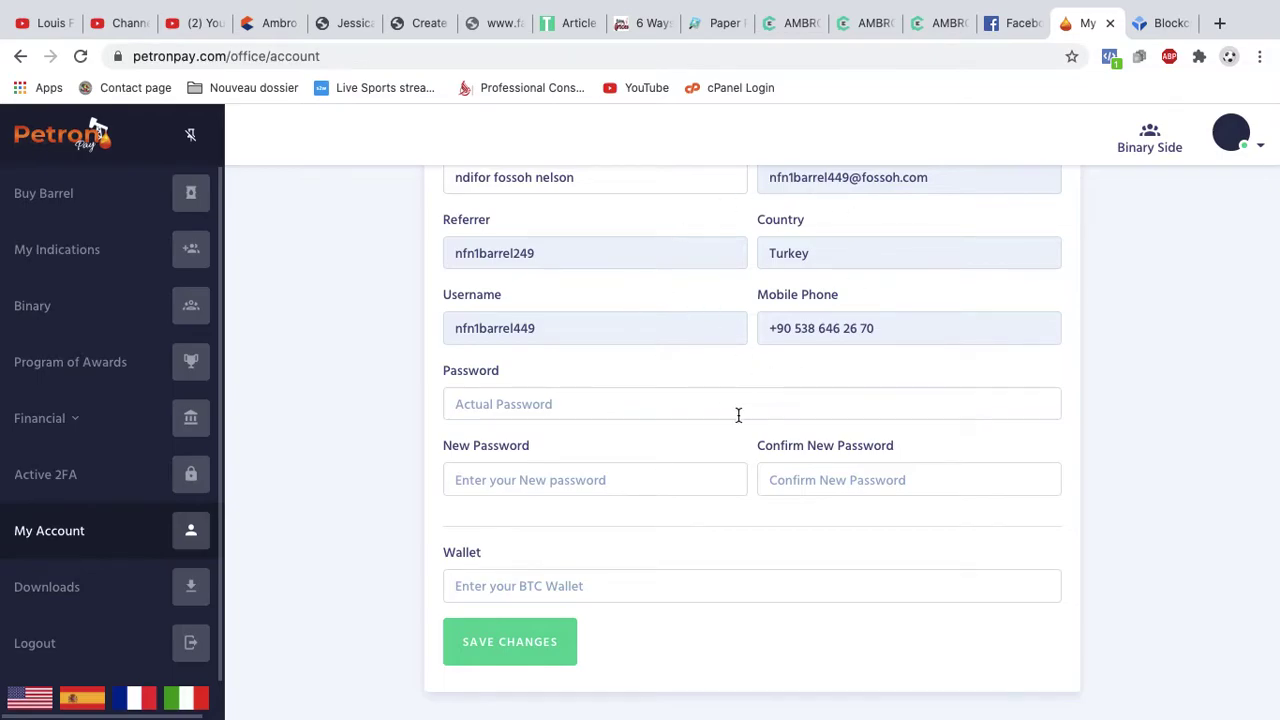
left_click(502, 583)
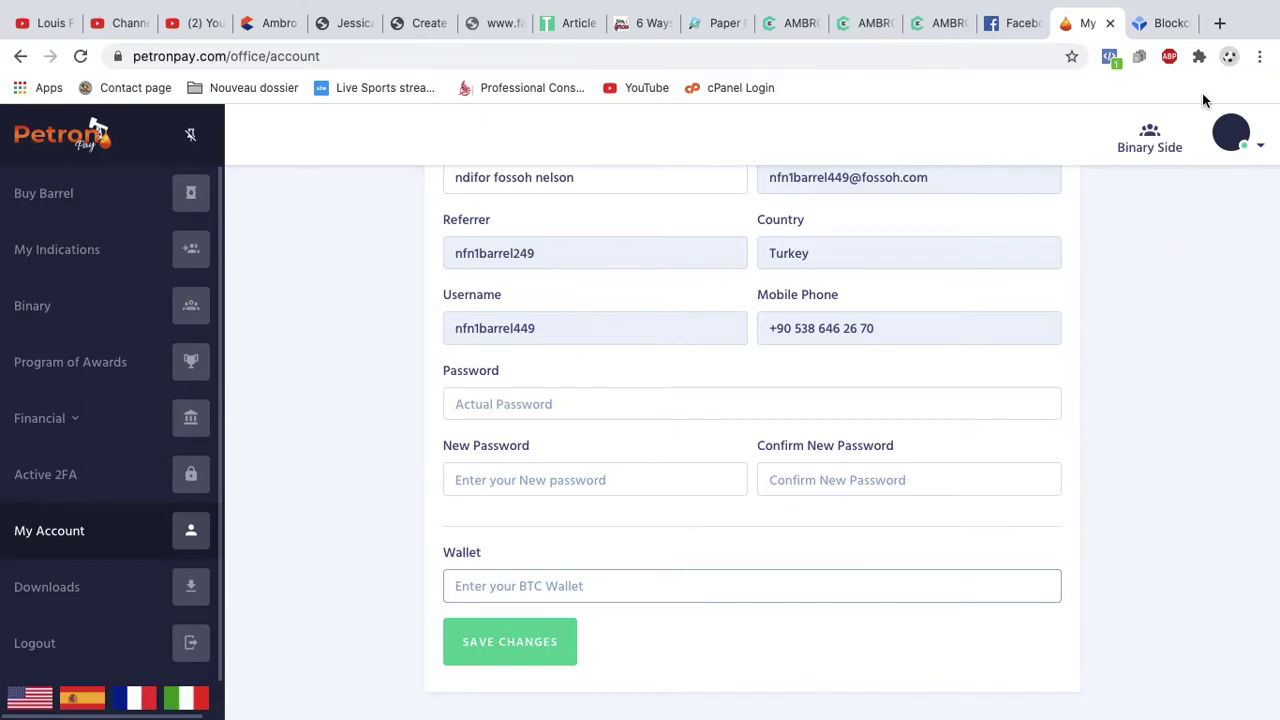
- Switch to Blockchain.com and log in to the wallet using the mobile login option
left_click(1151, 32)
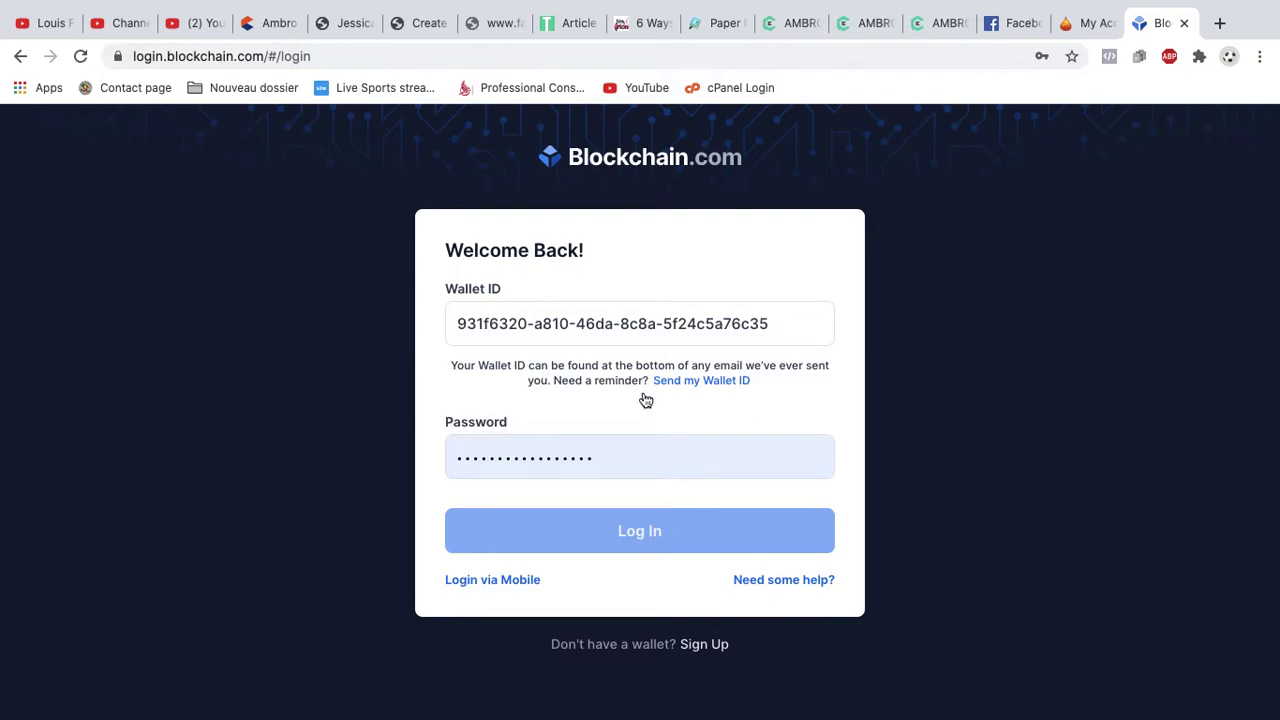
left_click(493, 583)
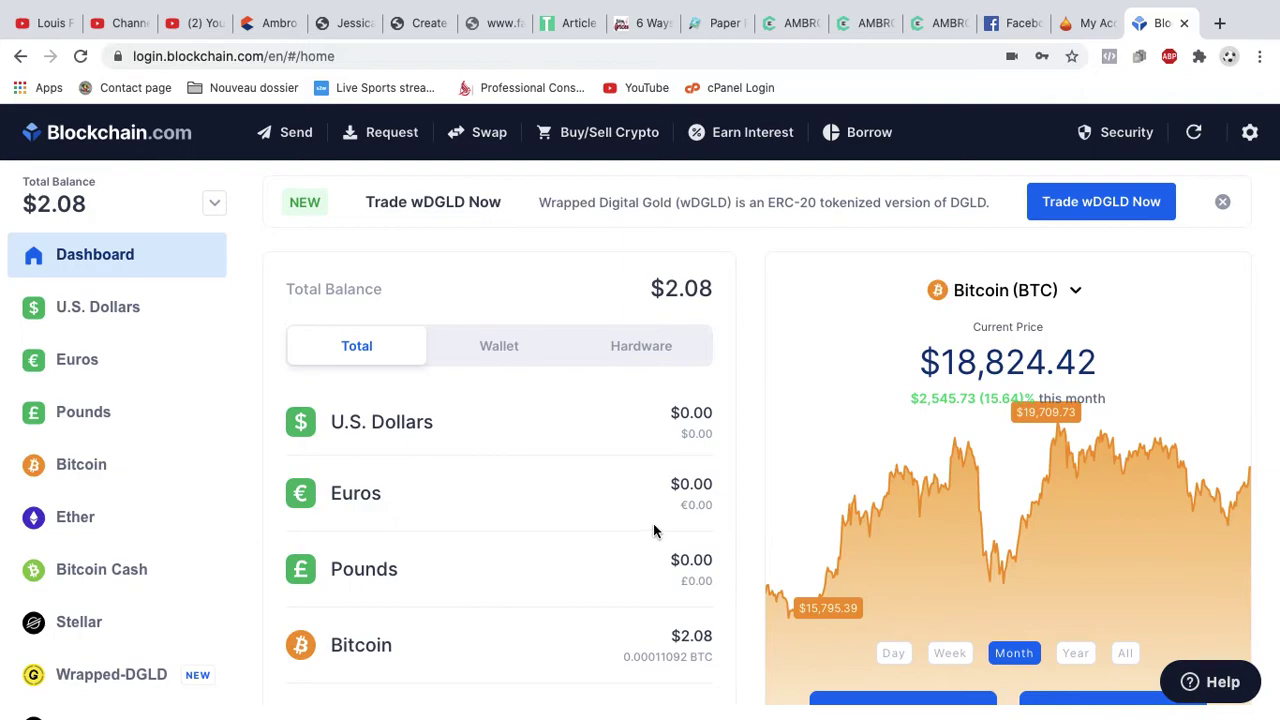
- Open the Bitcoin request for My Bitcoin Wallet, copy its receiving address and close the request
scroll(653, 525, "down", 5)
scroll(653, 521, "up", 5)
left_click(393, 139)
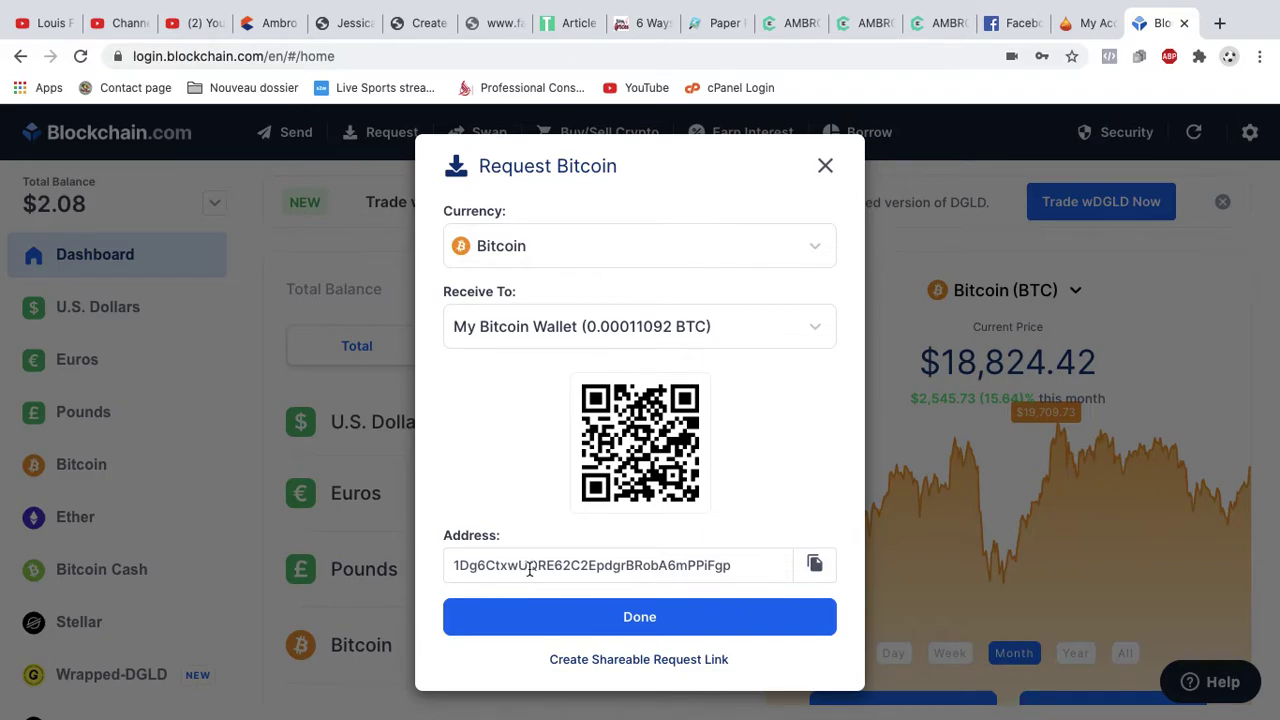
left_click(813, 567)
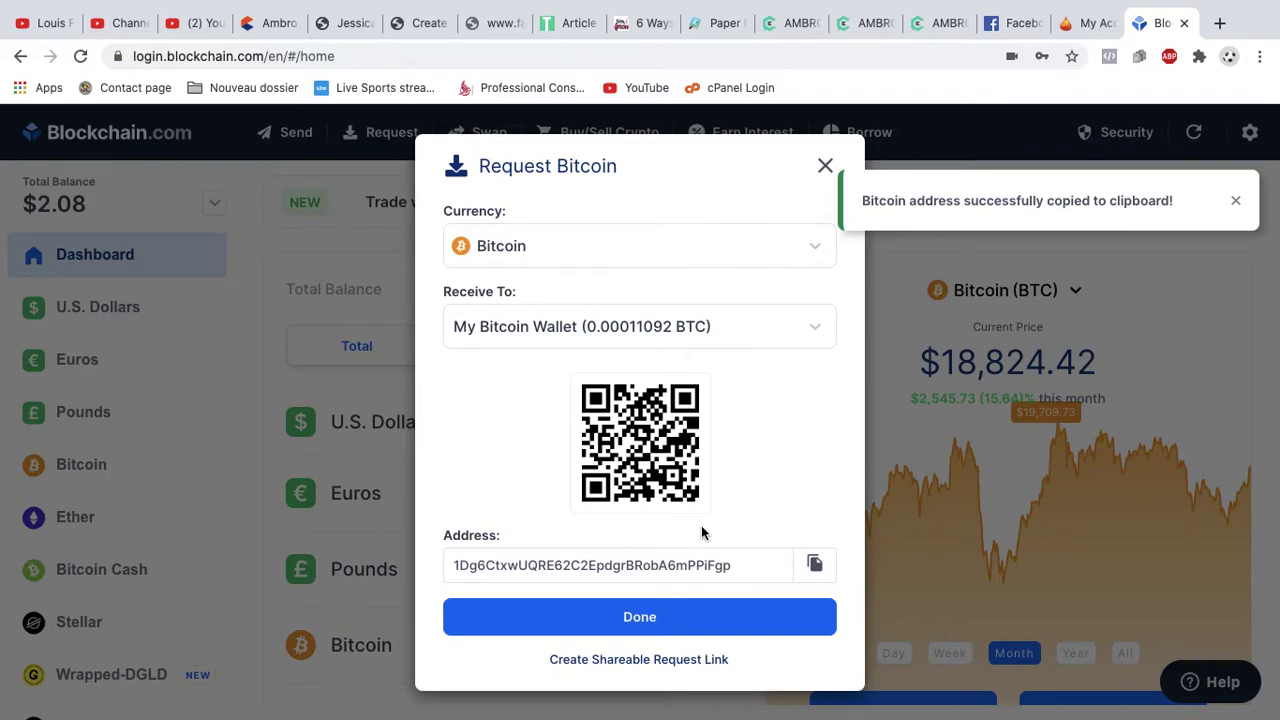
left_click(825, 165)
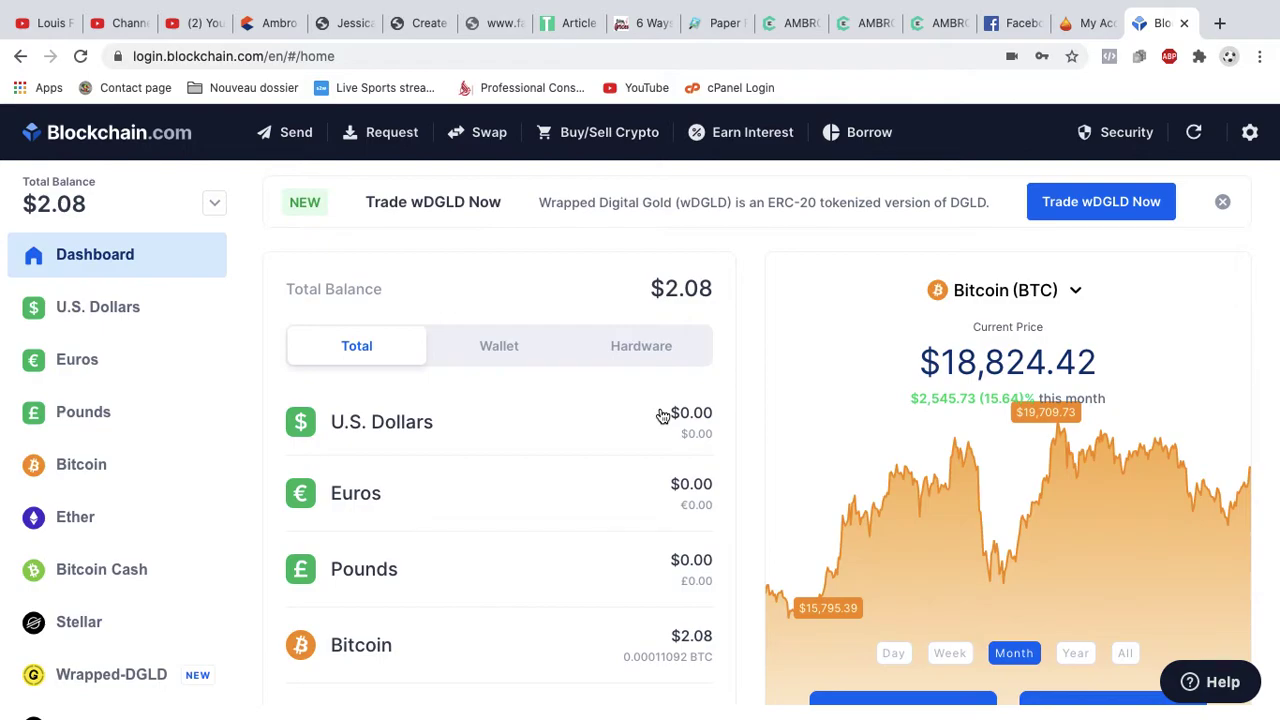
- Switch back to PetronPay, paste the copied Bitcoin address as the account's wallet and save the changes
left_click(1079, 33)
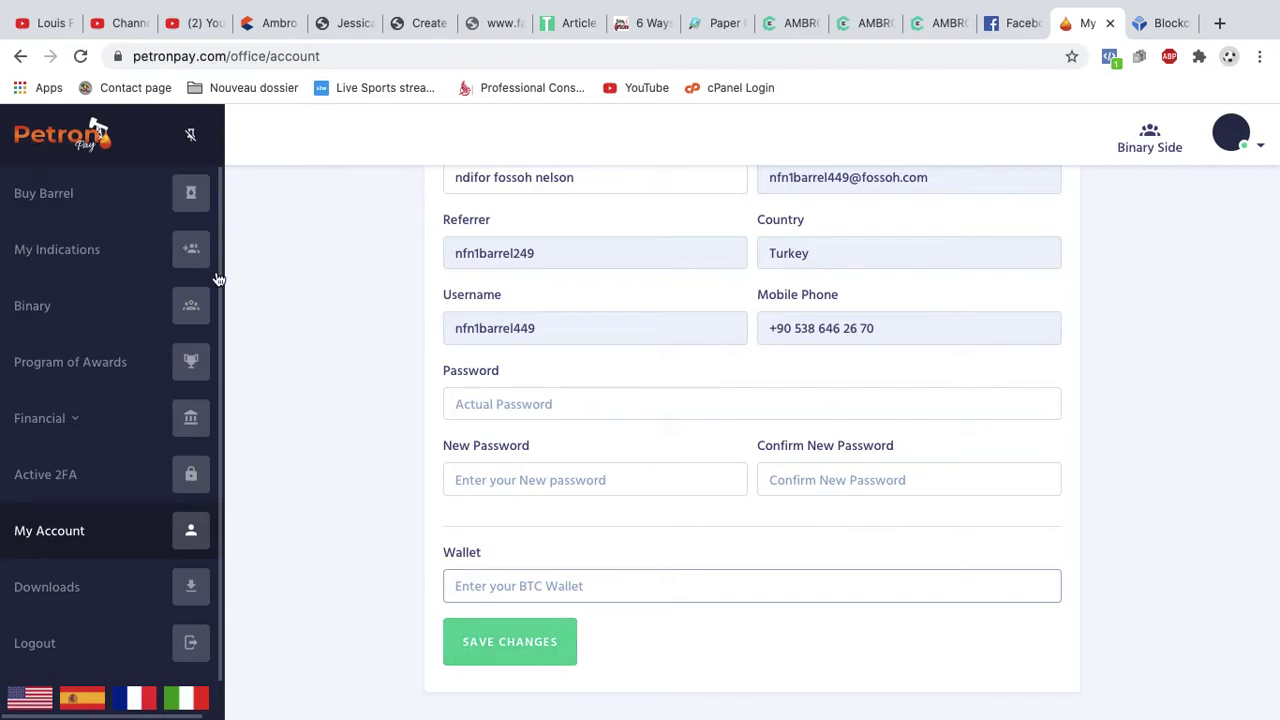
key("super+v")
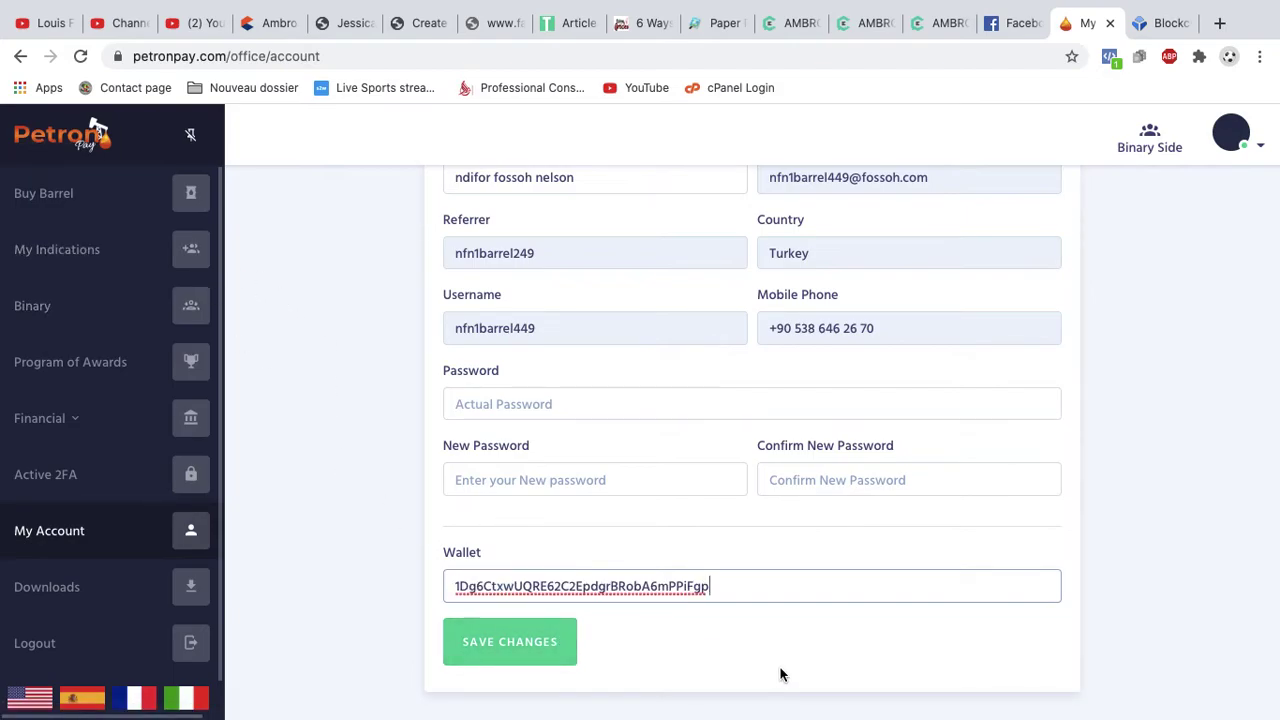
left_click(488, 656)
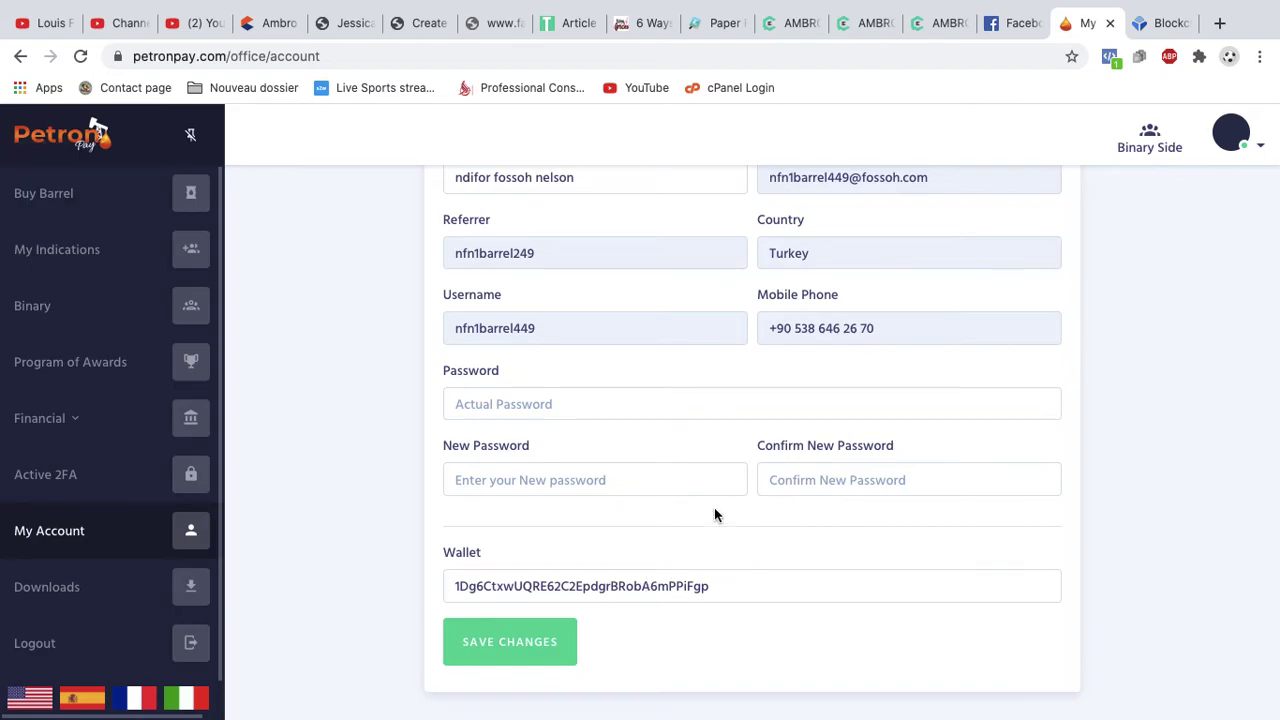
- Review the PetronPay personal data, Financial options and saved wallet address alongside the Blockchain.com dashboard
left_click(1150, 18)
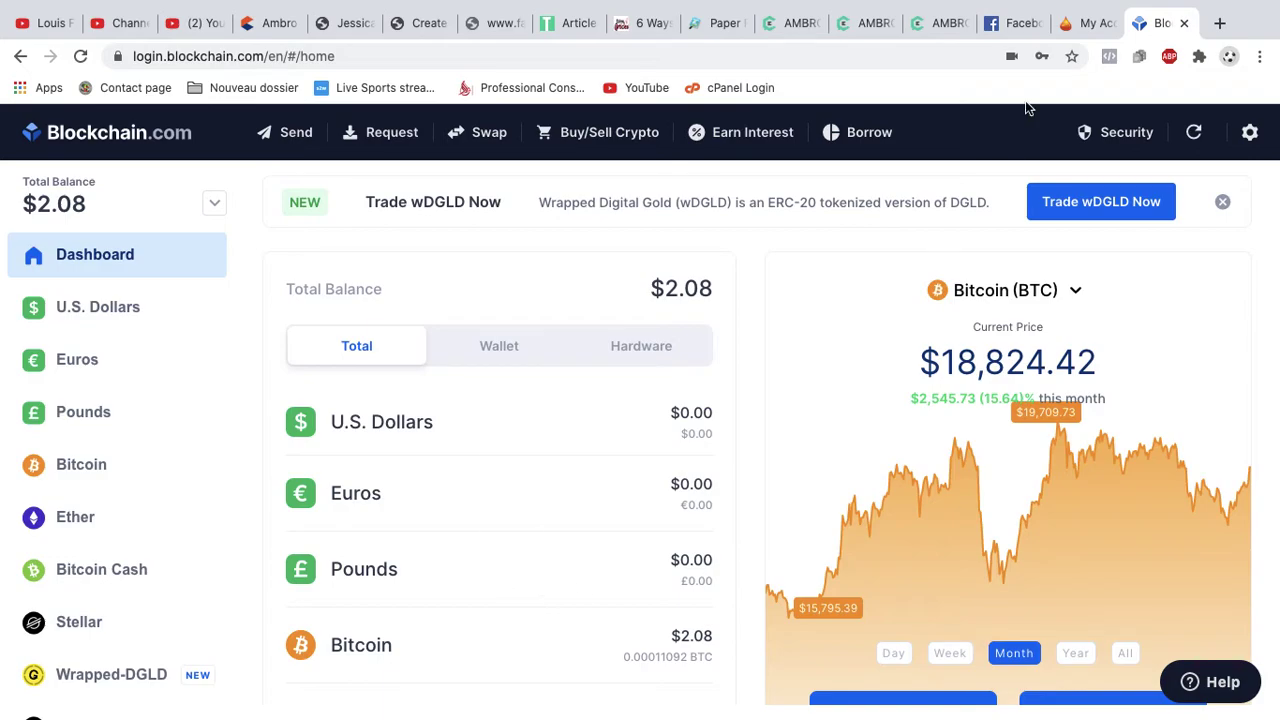
left_click(1088, 22)
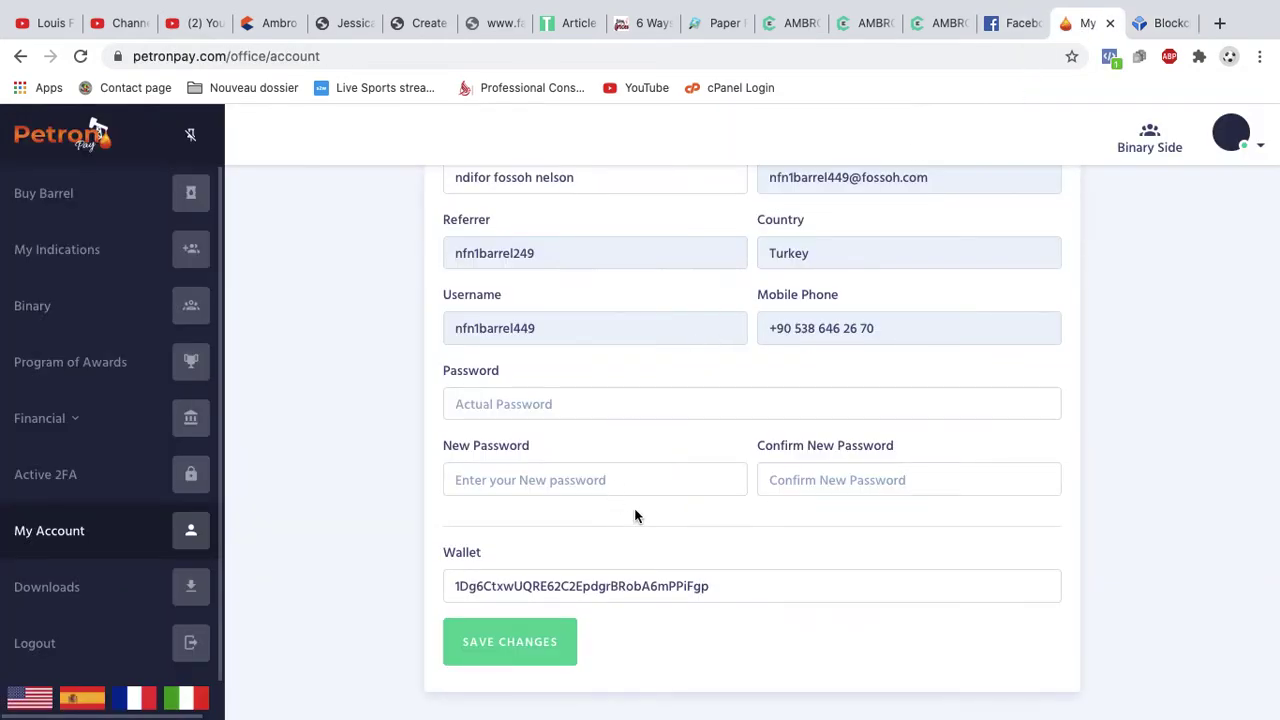
scroll(650, 500, "up", 4)
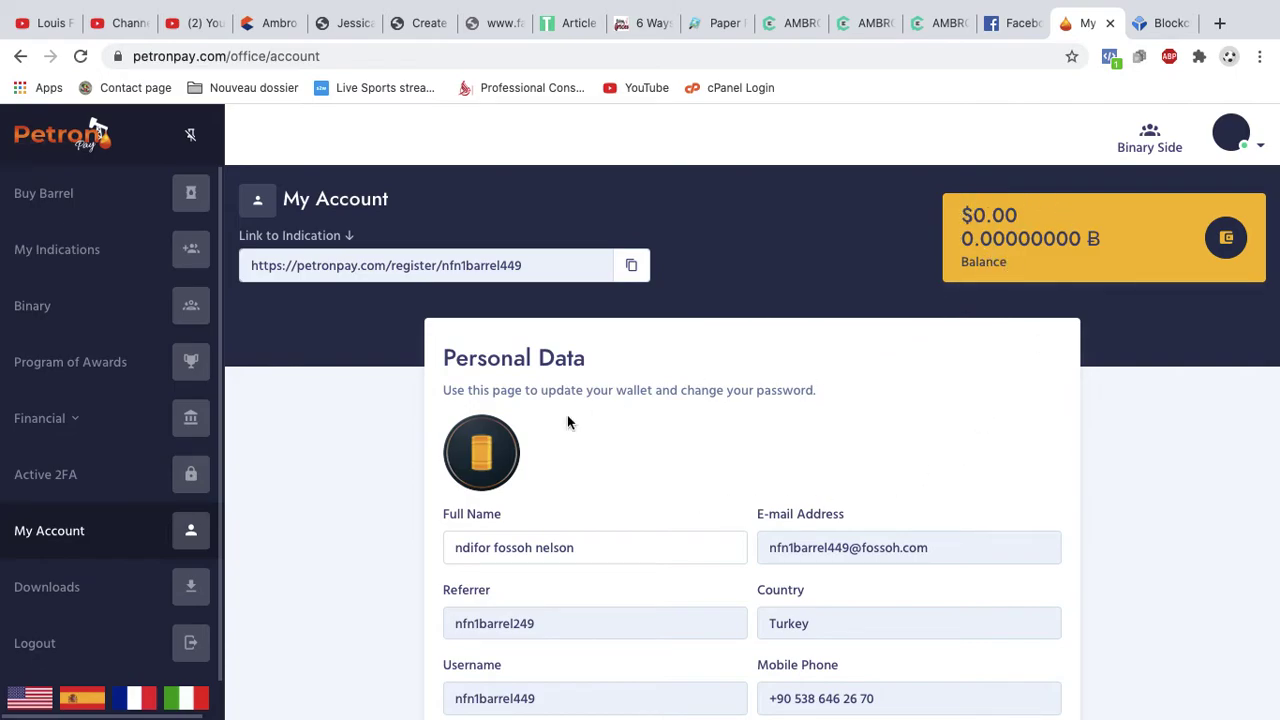
left_click(62, 420)
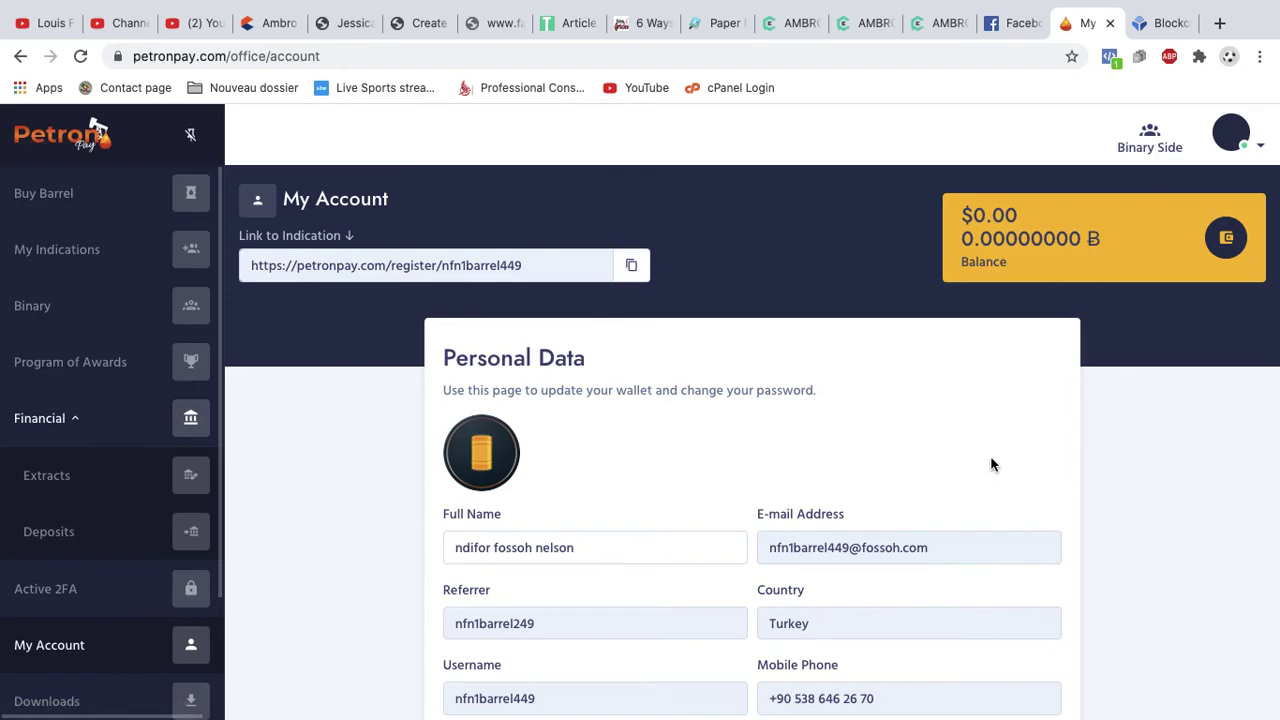
scroll(990, 464, "down", 4)
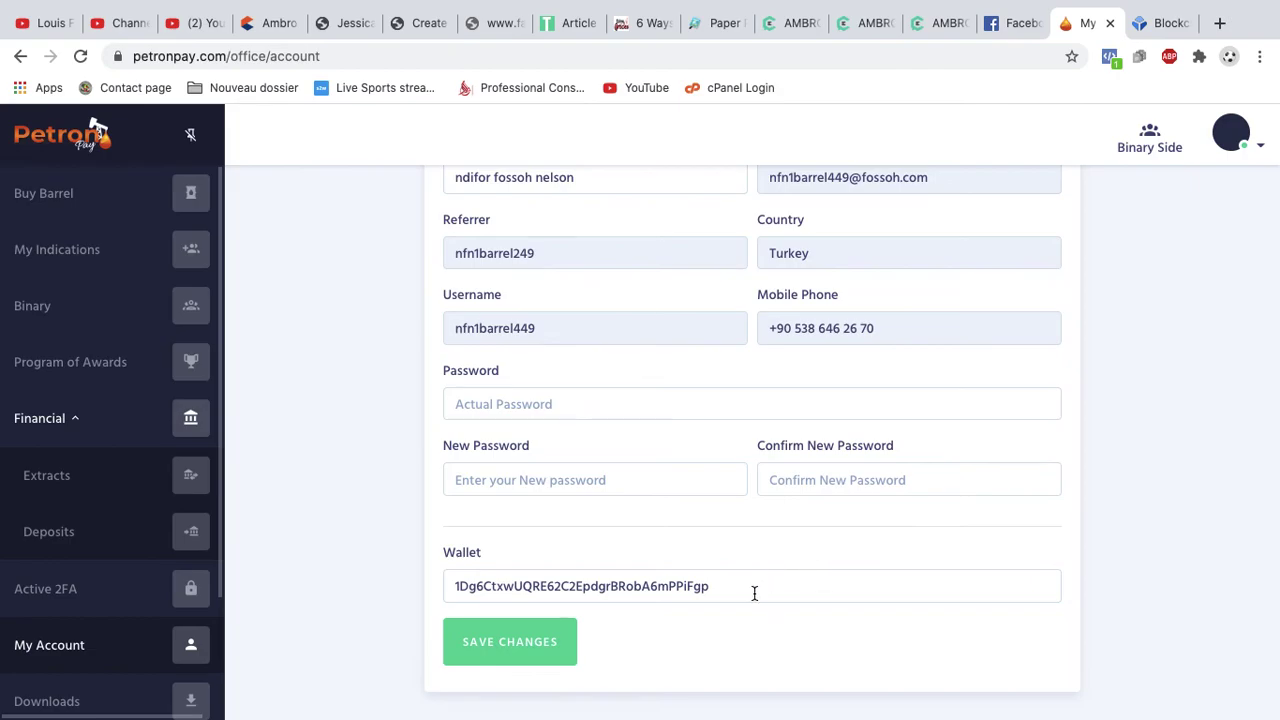
left_click(1157, 23)
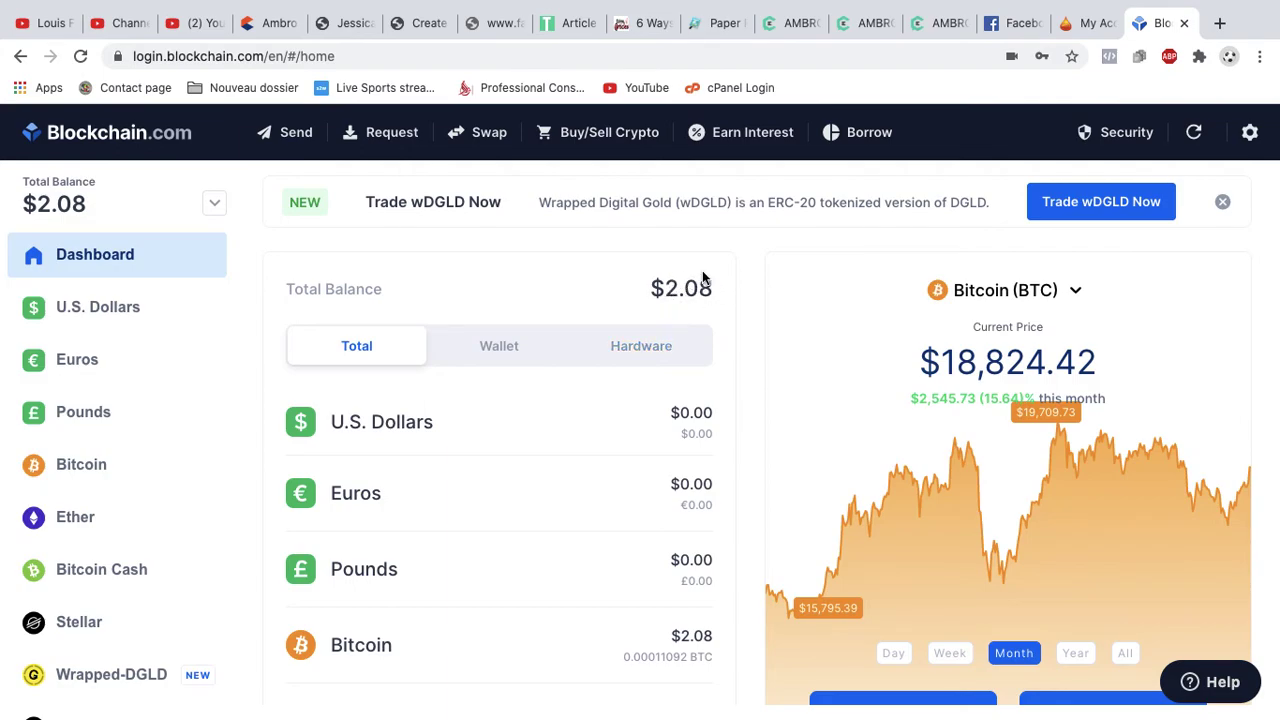
left_click(1085, 25)
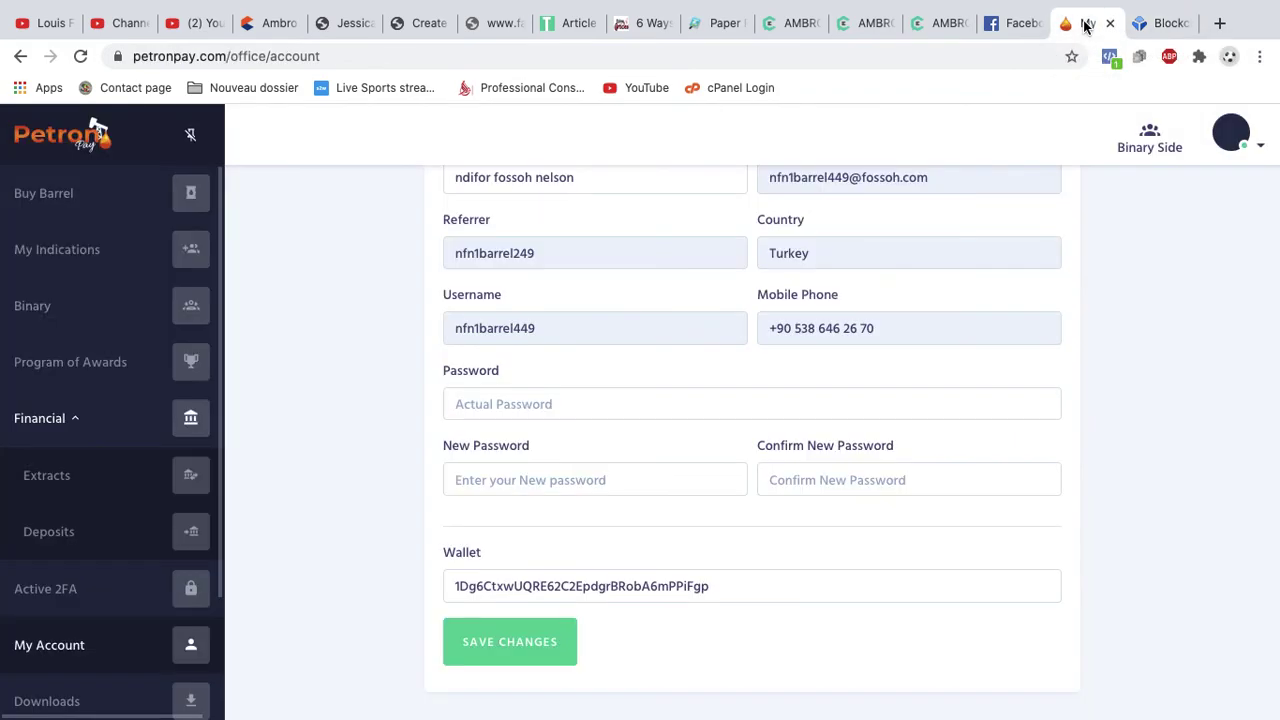
left_click(1155, 23)
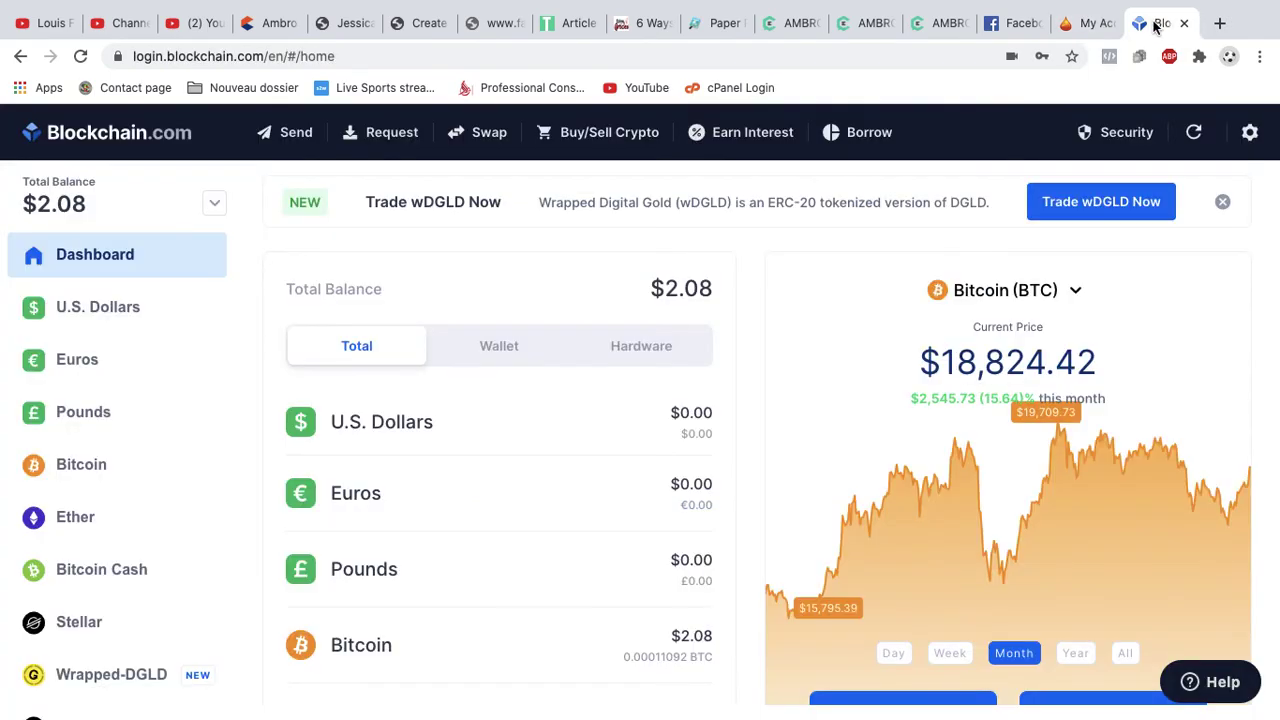
left_click(1080, 25)
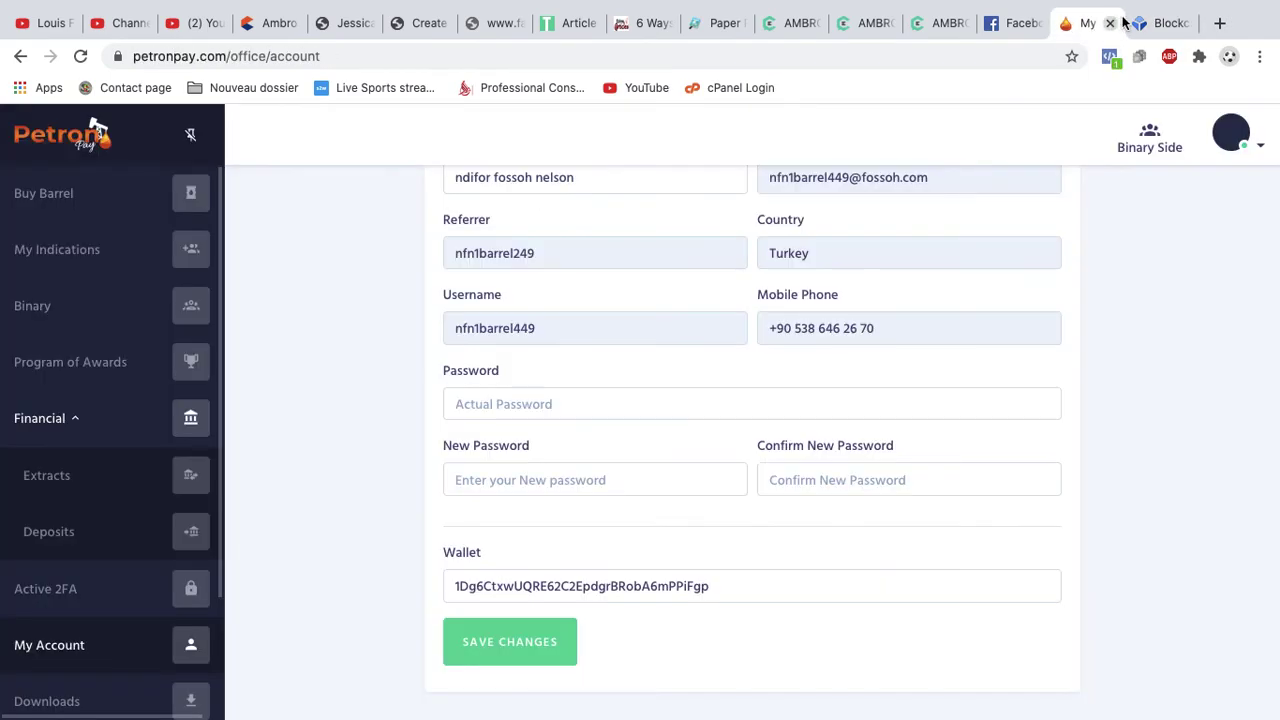